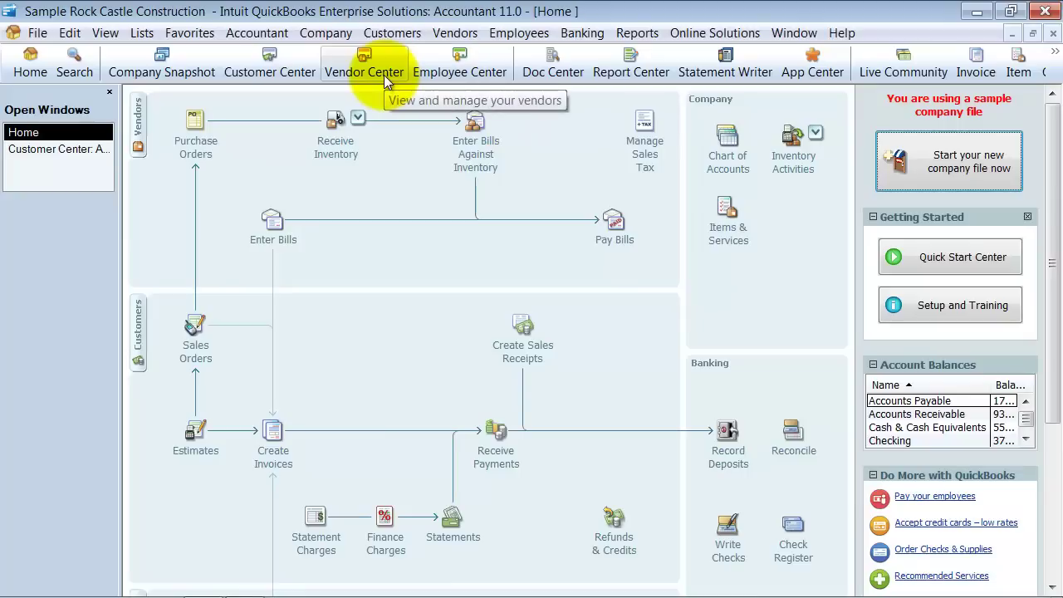
# Step: Open the Vendor Center from the Vendors menu to show its purchase order transactions
pyautogui.click(443, 35)
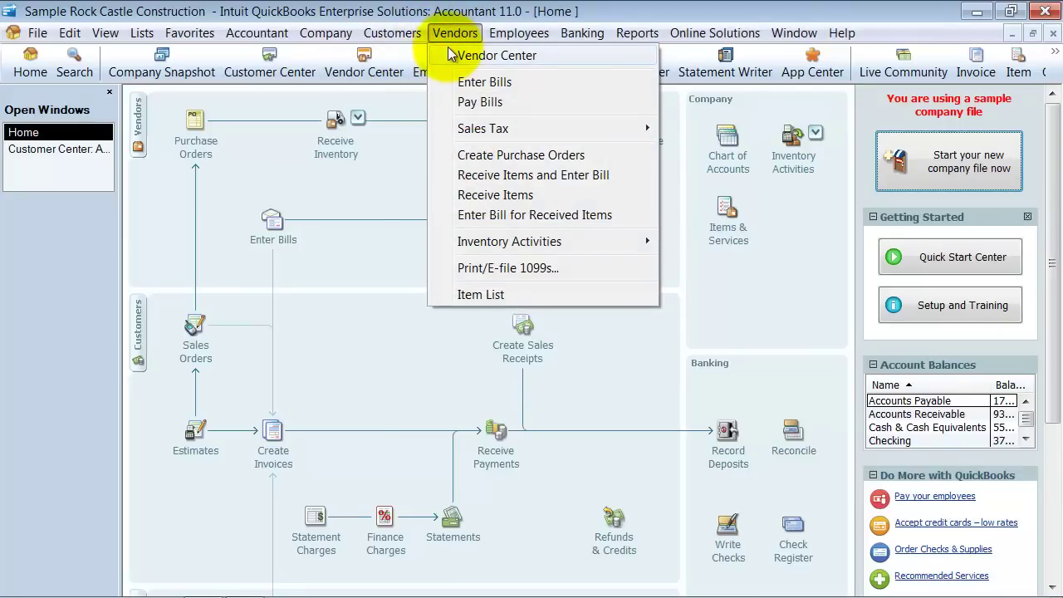
pyautogui.click(350, 67)
pyautogui.click(348, 66)
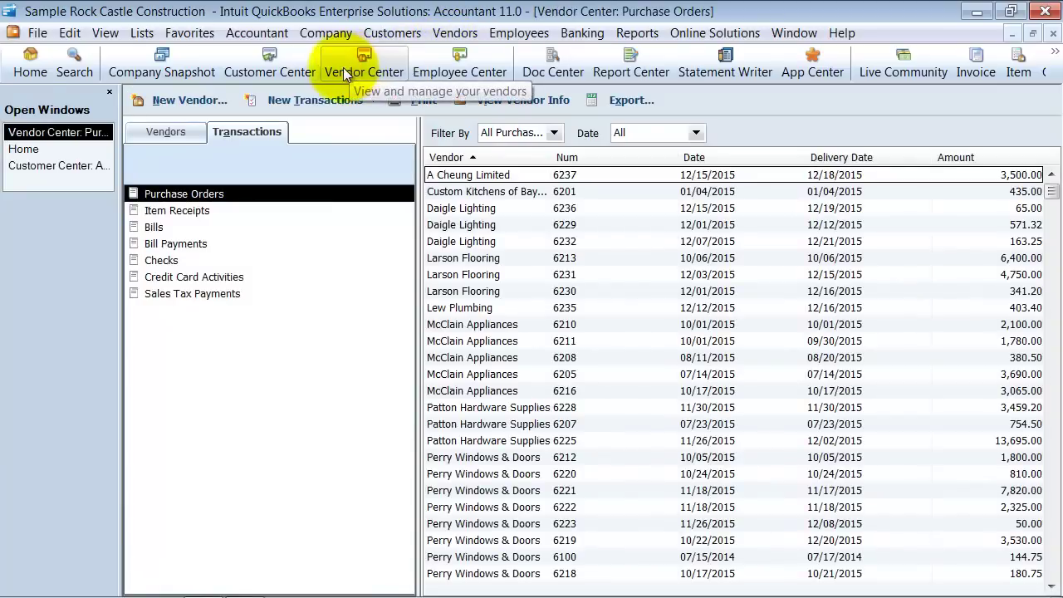
# Step: Start a single New Vendor from the Vendors tab, turning off the multiple-list-entries tip
pyautogui.click(172, 126)
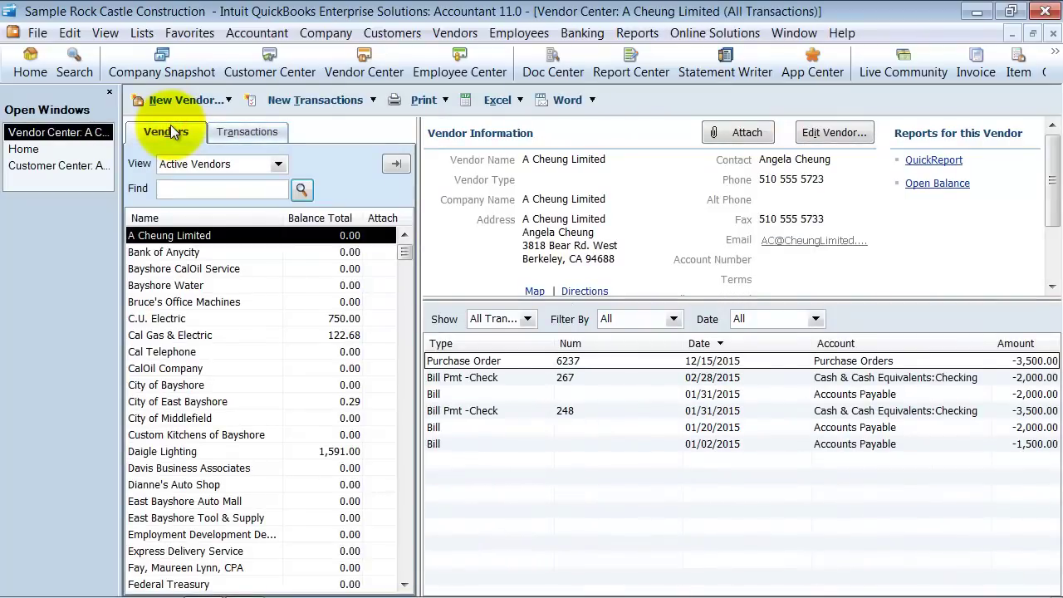
pyautogui.click(186, 100)
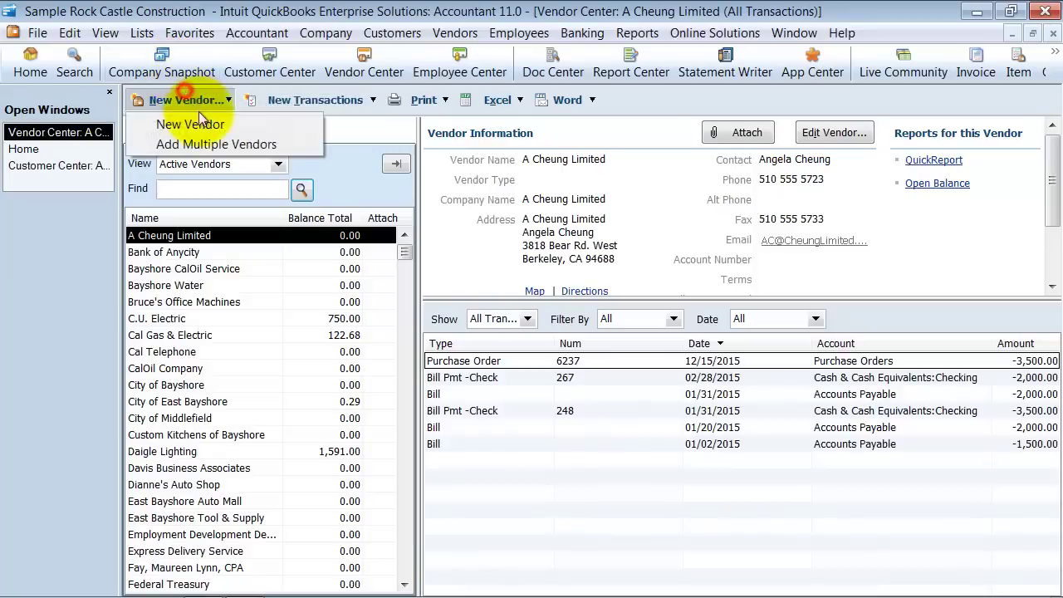
pyautogui.click(204, 119)
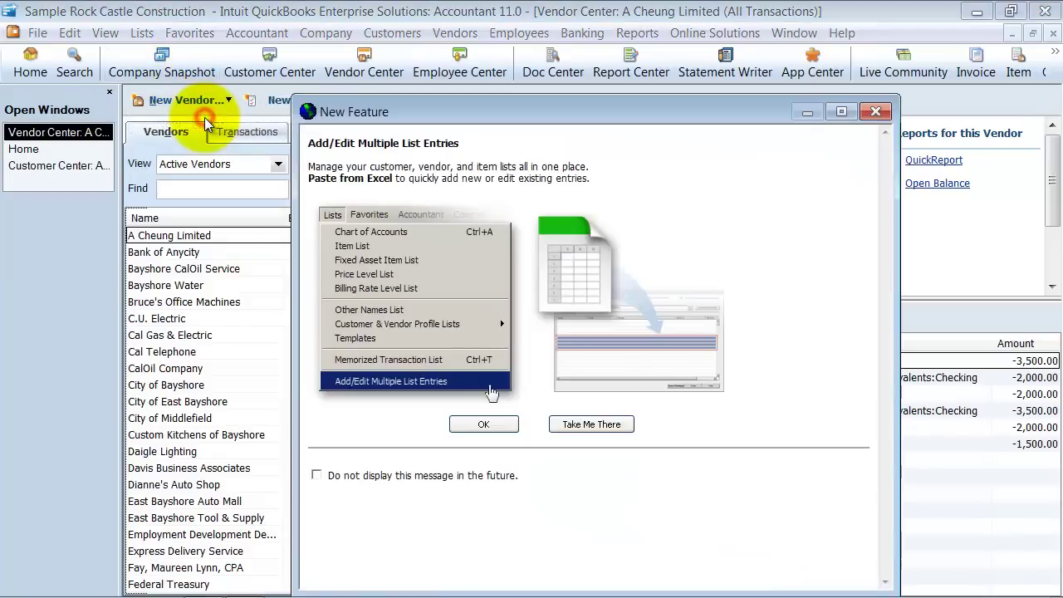
pyautogui.click(316, 475)
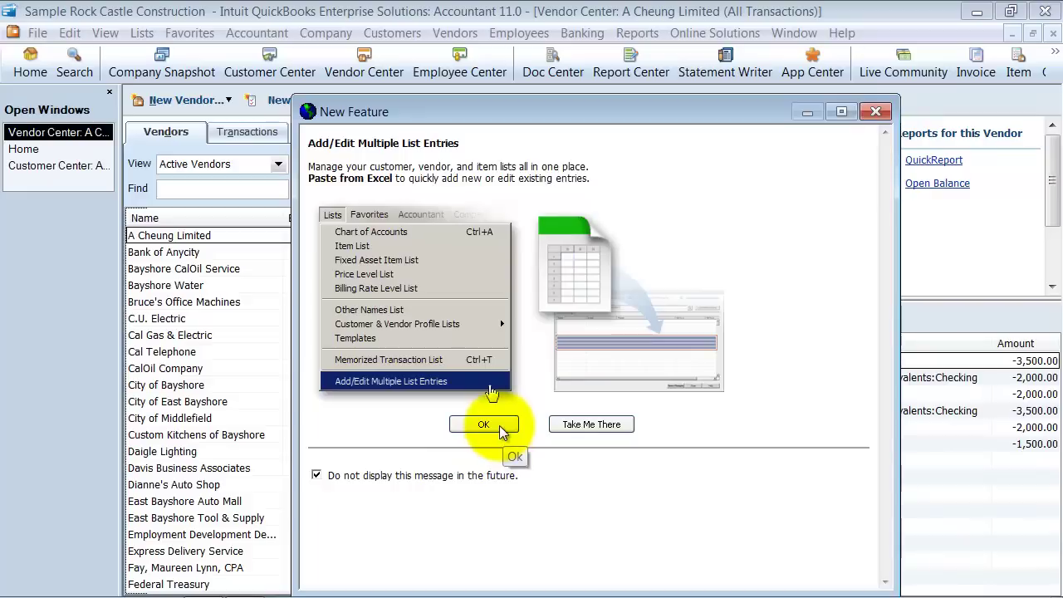
pyautogui.click(487, 427)
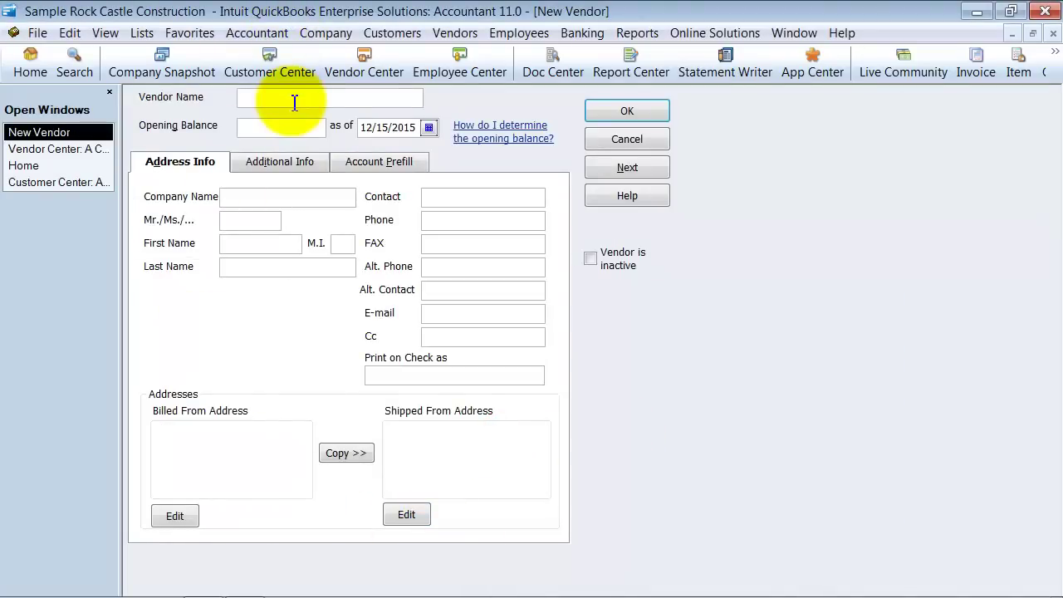
# Step: Name the vendor Mary's Light House, copy it into Company Name, and enter the contact's name
pyautogui.write("Mary's Light House")
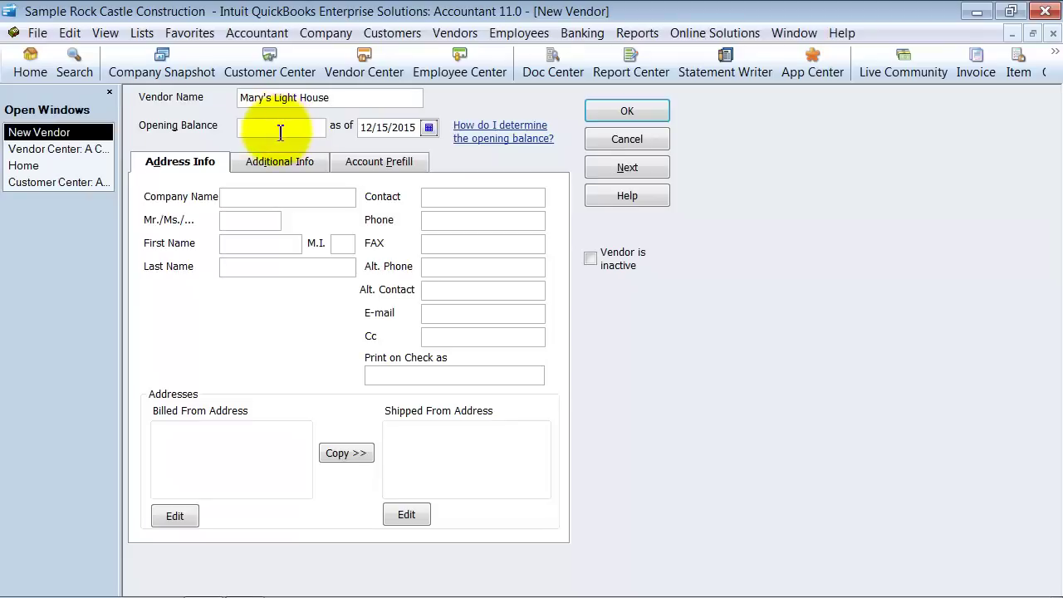
pyautogui.click(259, 195)
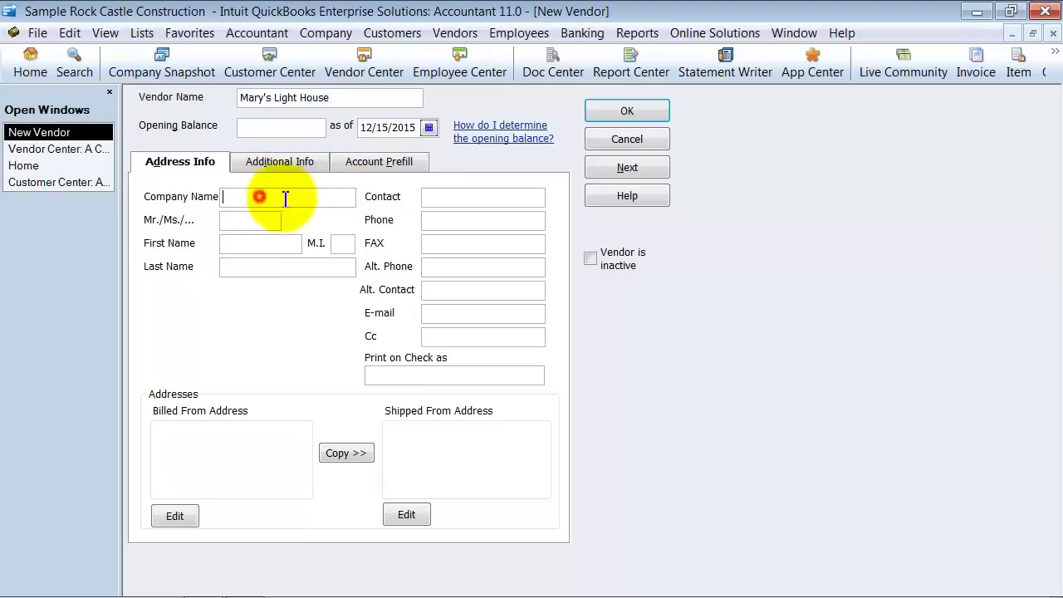
pyautogui.moveTo(365, 100); pyautogui.dragTo(49, 112)
pyautogui.hotkey('ctrl', 'c')
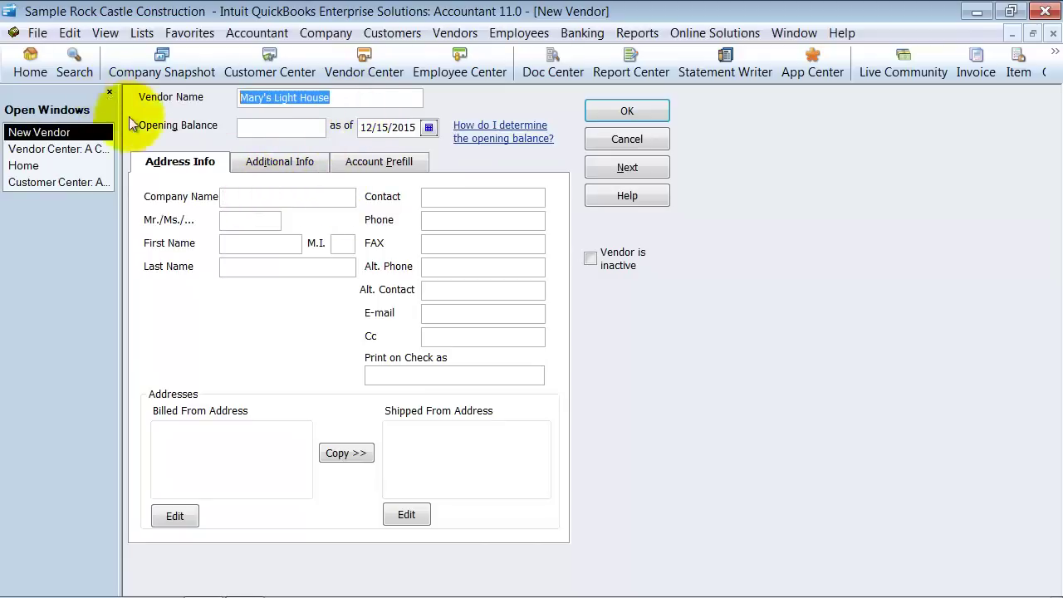
pyautogui.click(267, 199)
pyautogui.hotkey('ctrl', 'v')
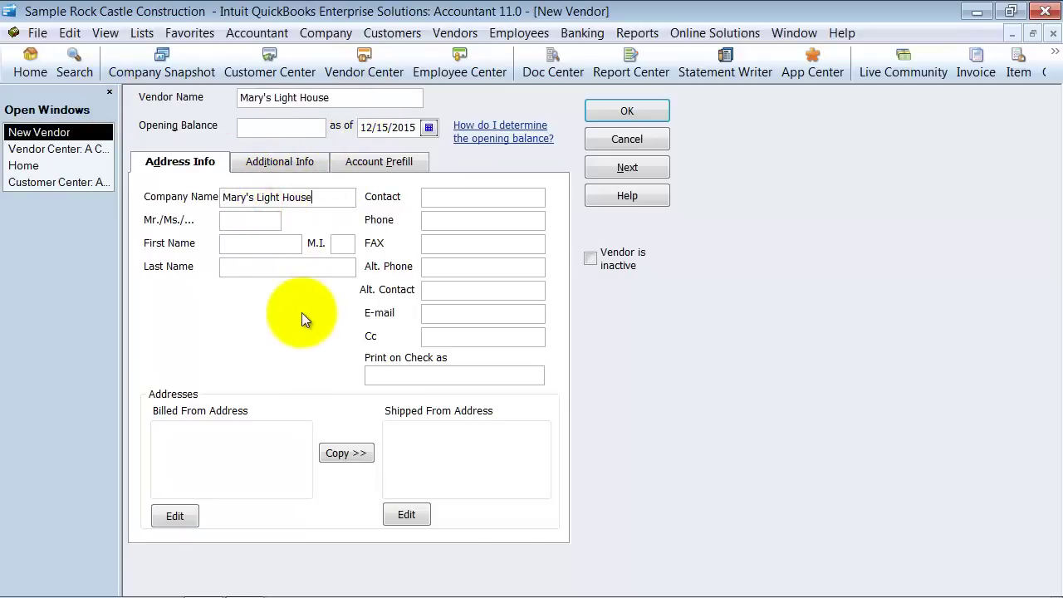
pyautogui.click(249, 242)
pyautogui.write('Mary')
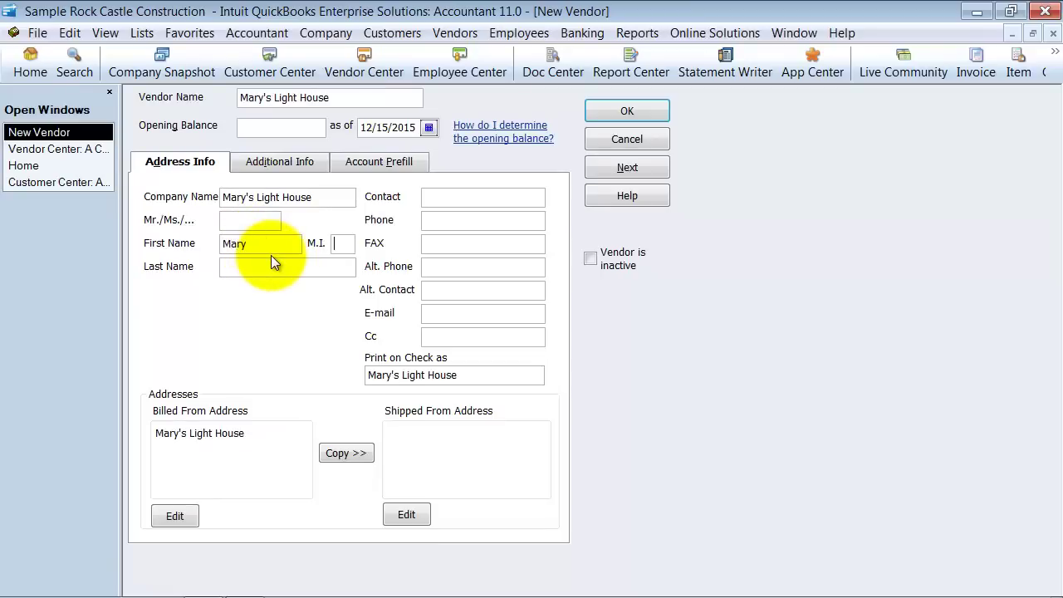
pyautogui.write('Smith')
pyautogui.click(262, 431)
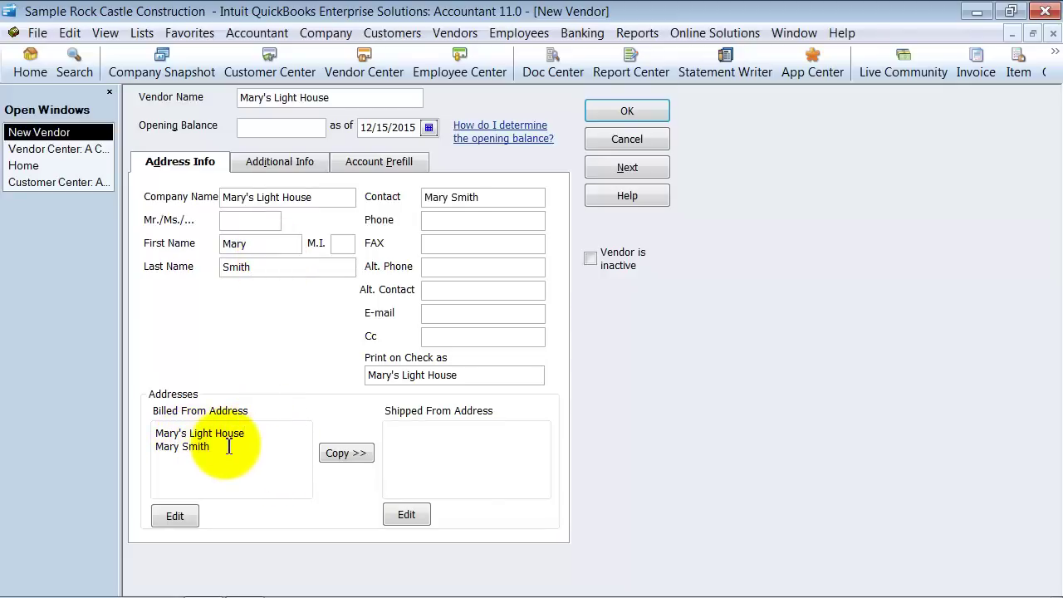
# Step: Replace the billed-from address lines with the street, city, state and ZIP
pyautogui.moveTo(229, 447); pyautogui.dragTo(153, 449)
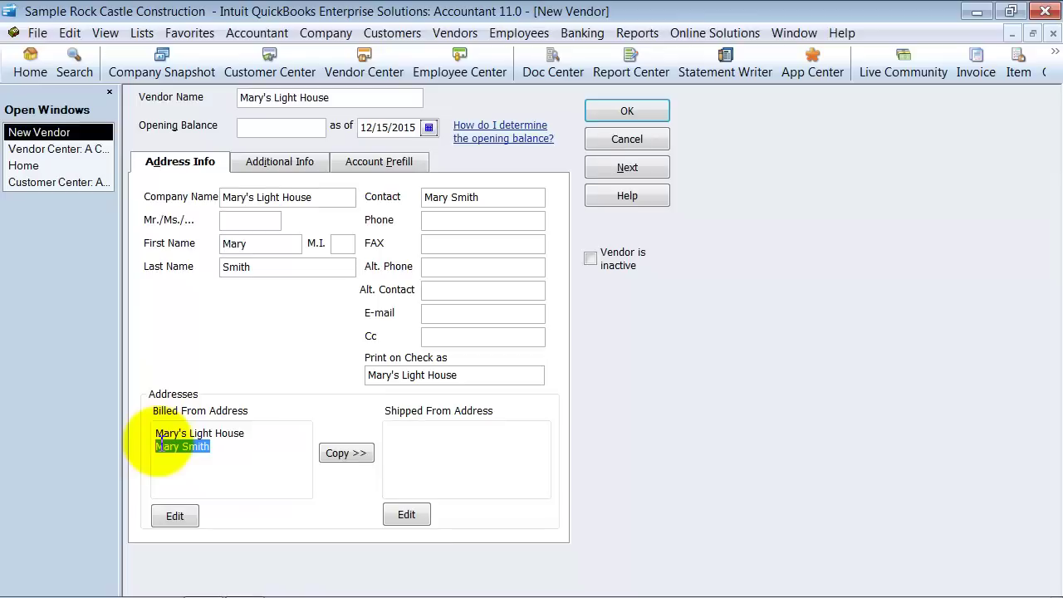
pyautogui.write('11')
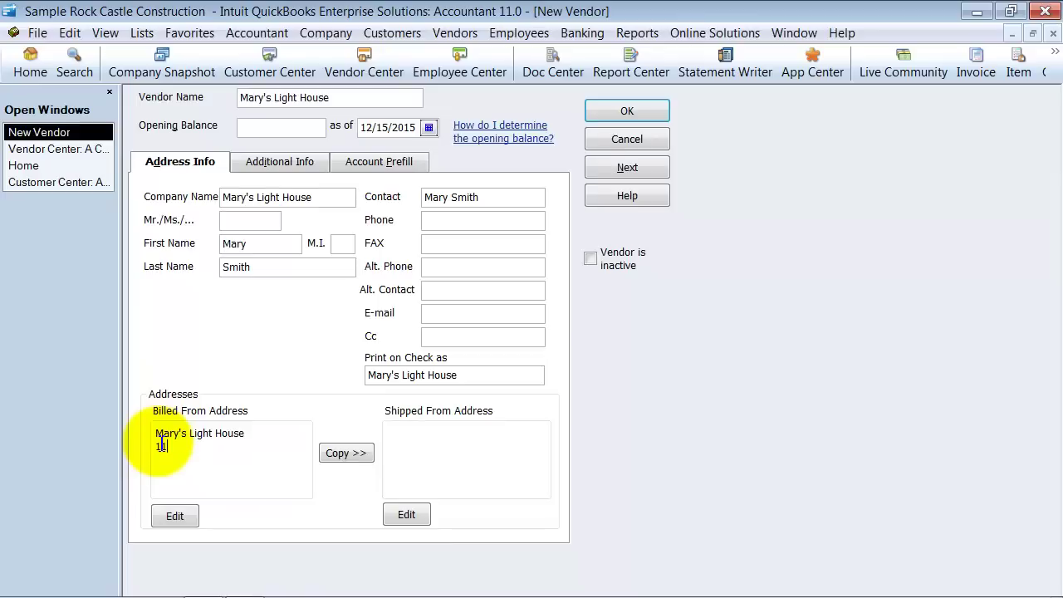
pyautogui.write('4 7th St')
pyautogui.press('Return')
pyautogui.write('Joe, IL  78451')
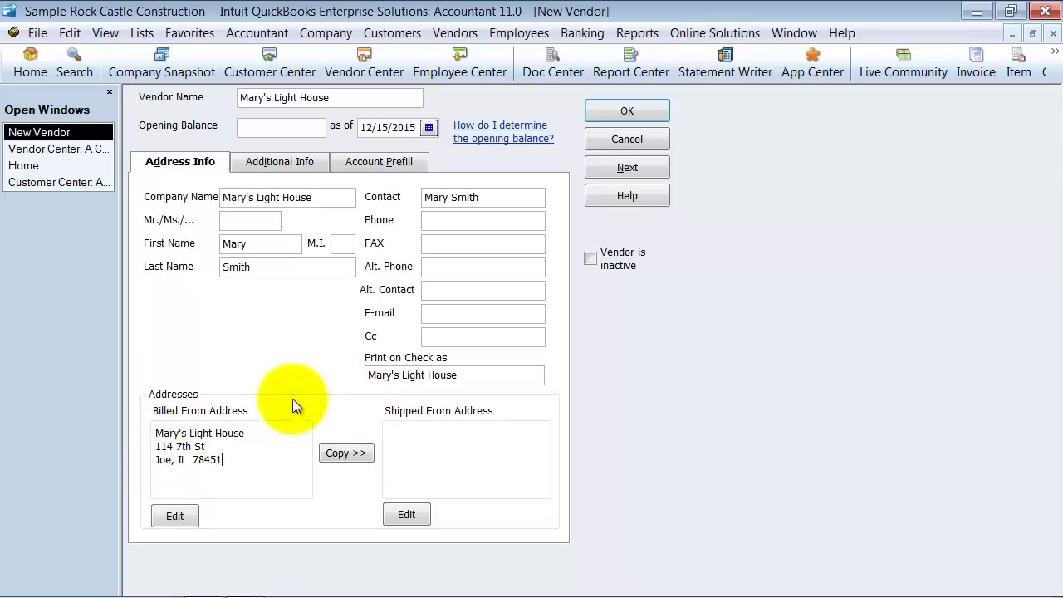
# Step: Review the auto-filled contact, fax and alternate phone fields
pyautogui.click(497, 197)
pyautogui.moveTo(498, 197); pyautogui.dragTo(368, 194)
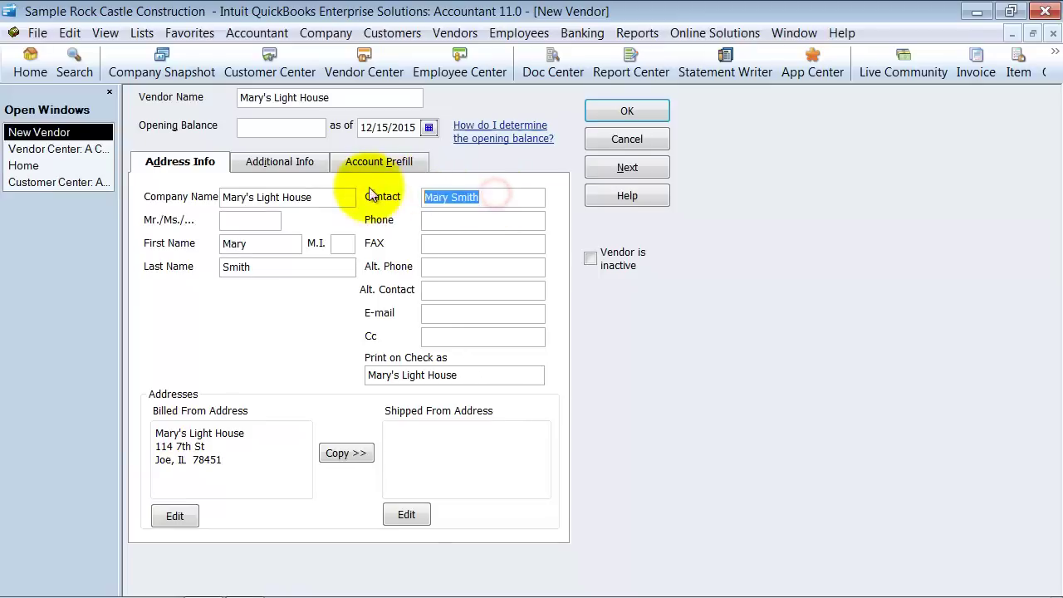
pyautogui.click(472, 207)
pyautogui.click(469, 241)
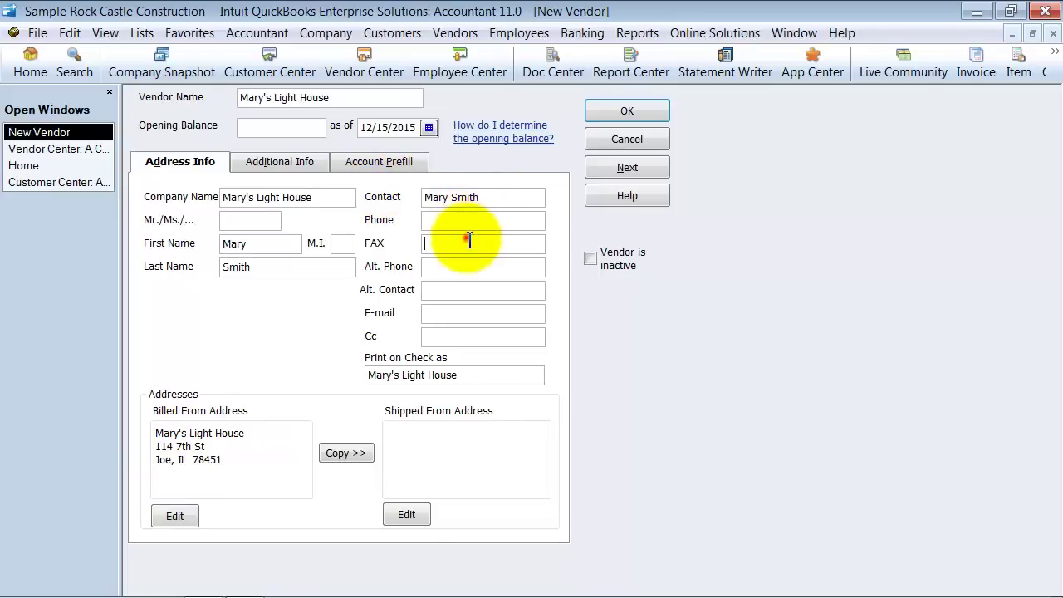
pyautogui.click(428, 260)
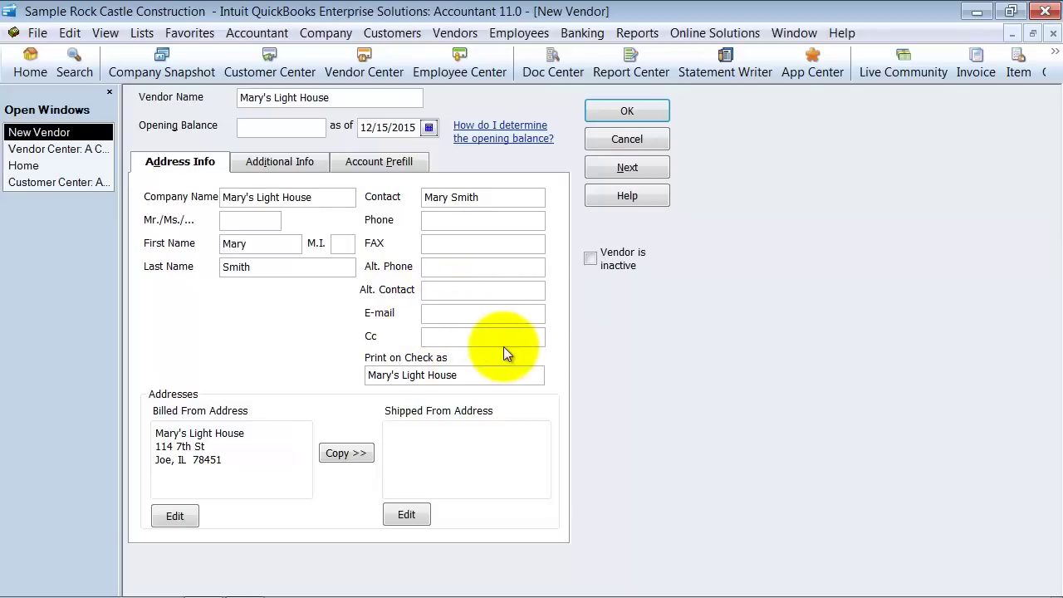
# Step: Overwrite the Print on Check as name with the contact's full name
pyautogui.click(480, 379)
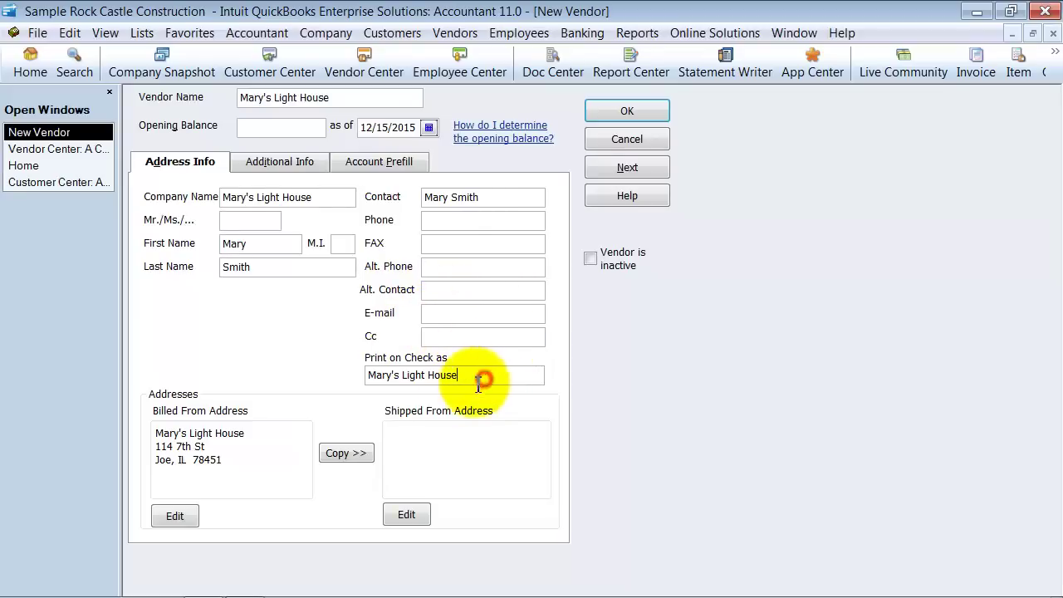
pyautogui.moveTo(478, 384); pyautogui.dragTo(337, 381)
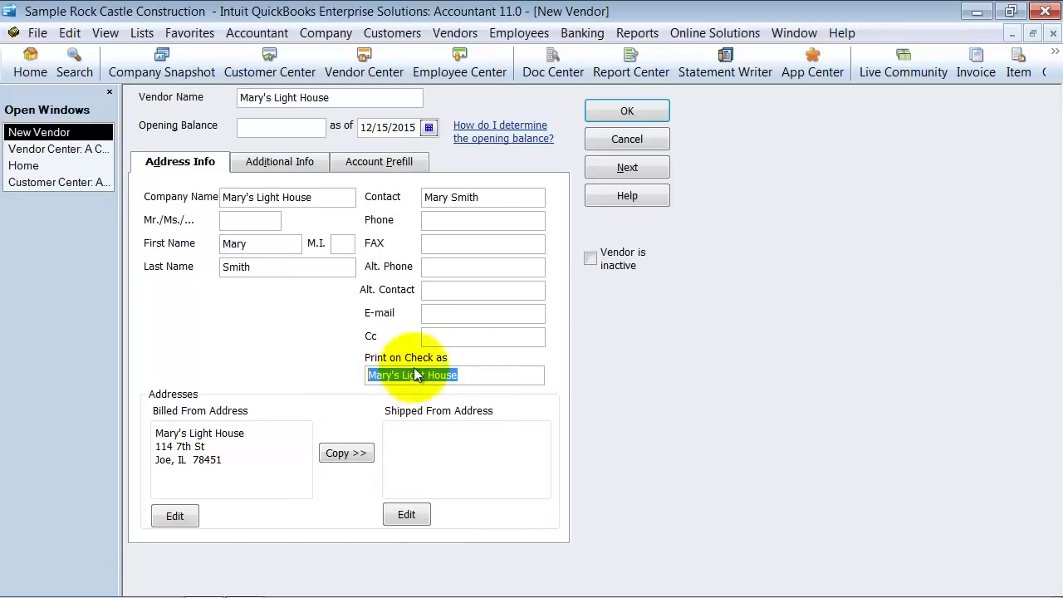
pyautogui.moveTo(379, 97); pyautogui.dragTo(217, 91)
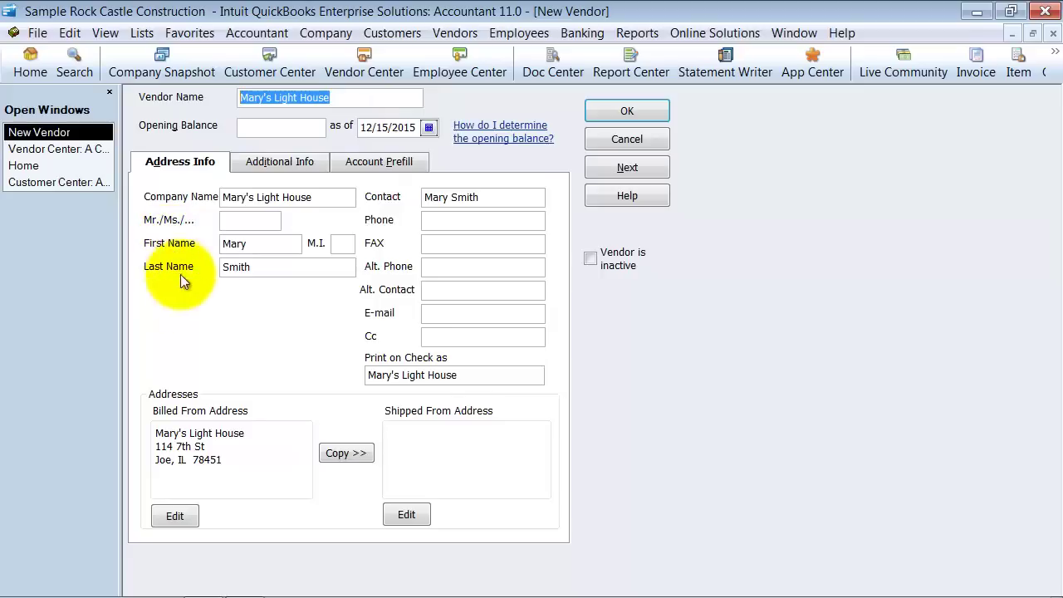
pyautogui.moveTo(480, 380); pyautogui.dragTo(348, 374)
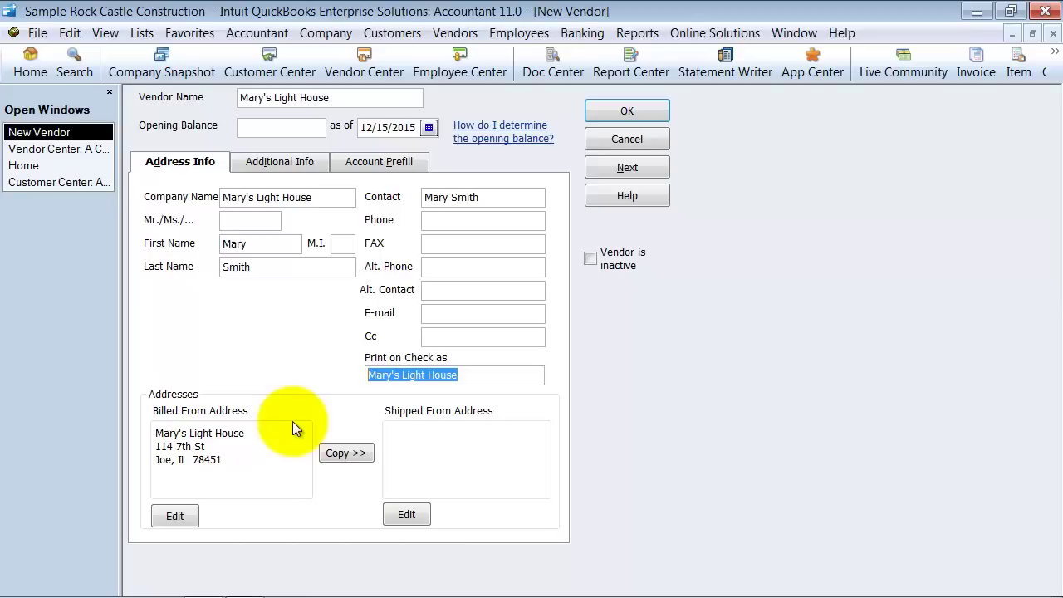
pyautogui.moveTo(491, 369); pyautogui.dragTo(302, 369)
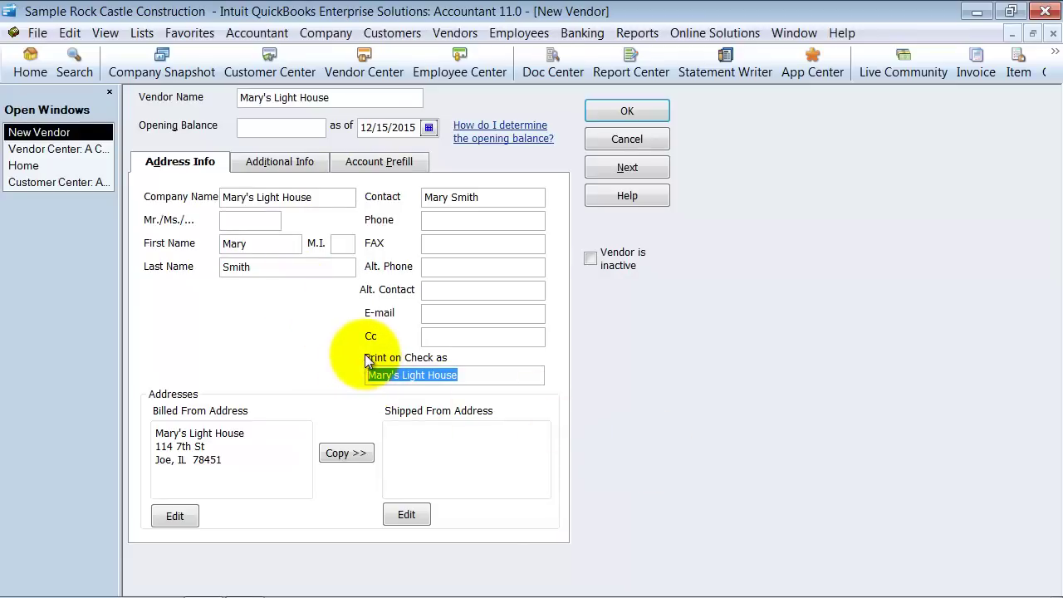
pyautogui.moveTo(368, 363); pyautogui.dragTo(479, 374)
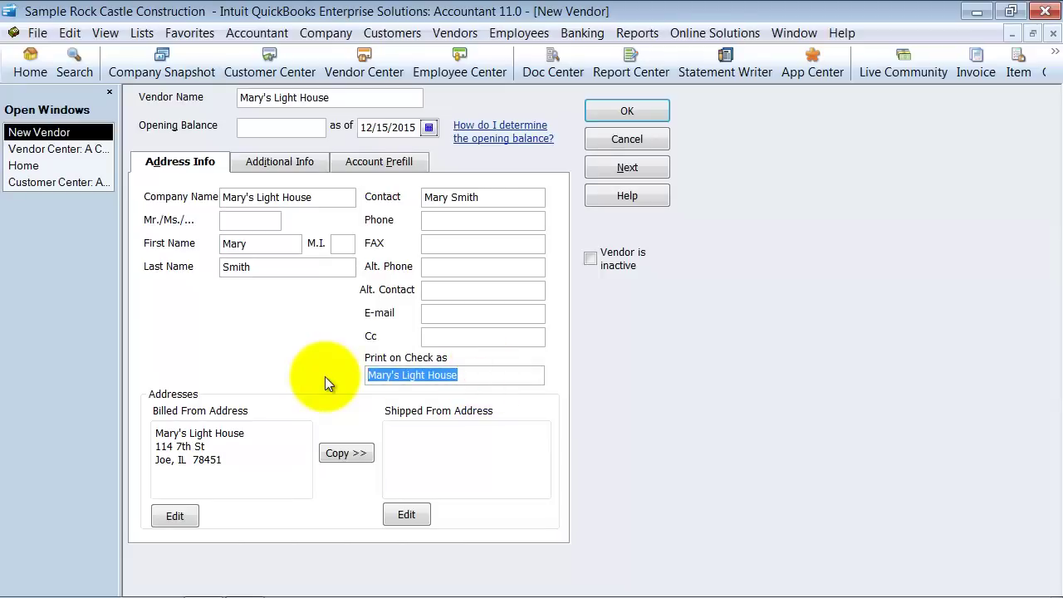
pyautogui.write('Mary Smith')
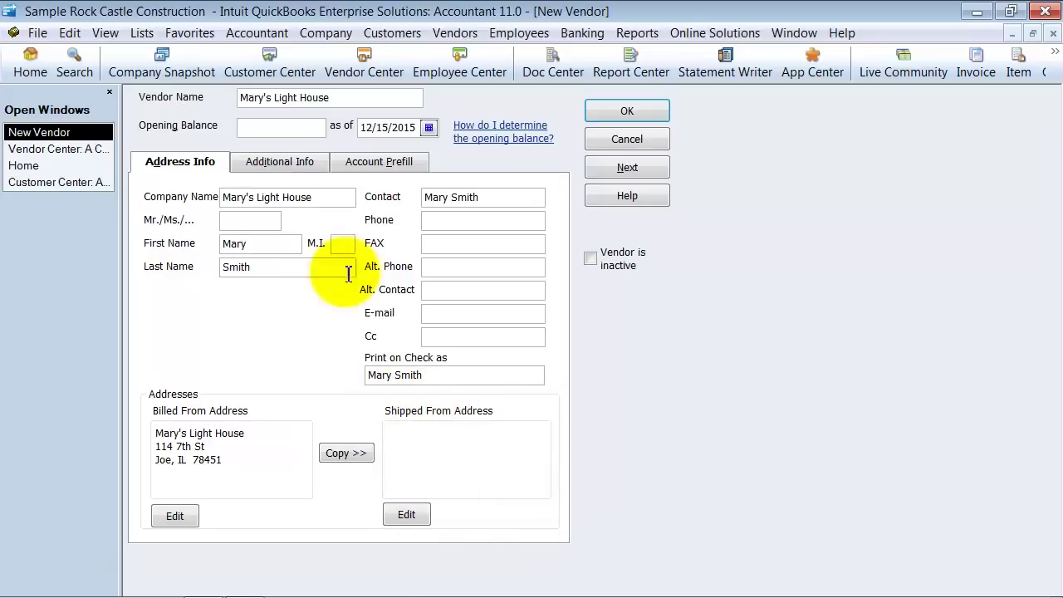
# Step: On Additional Info, enter the vendor's account number and set Type to Materials
pyautogui.click(322, 162)
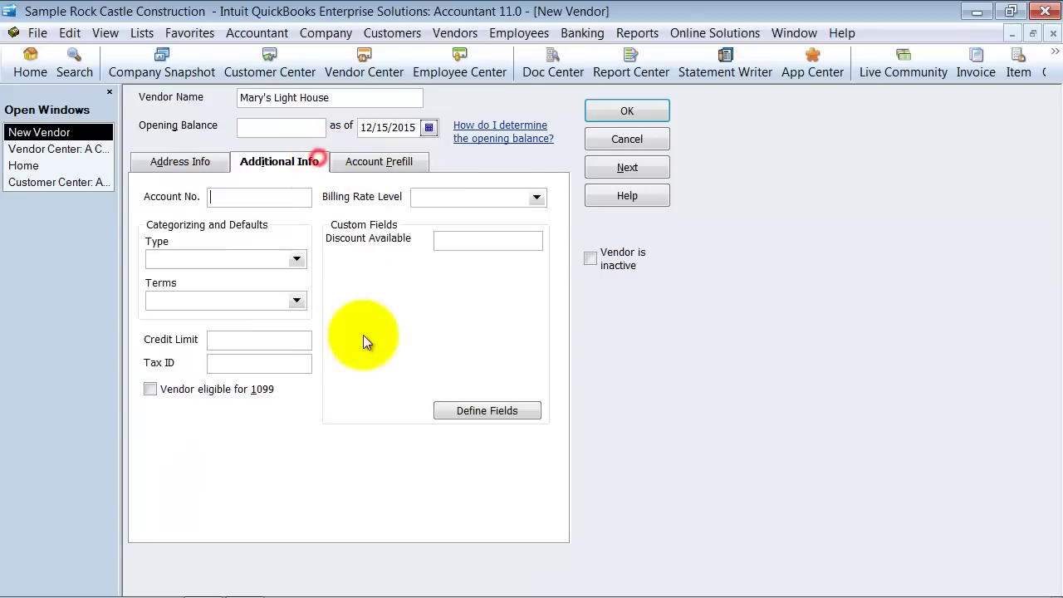
pyautogui.click(210, 196)
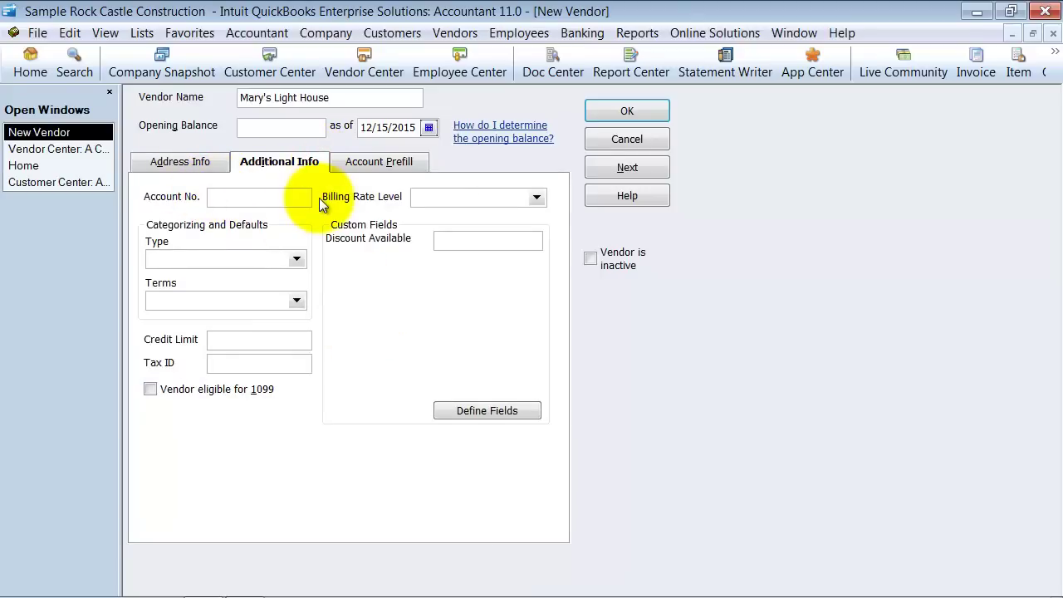
pyautogui.write('784512')
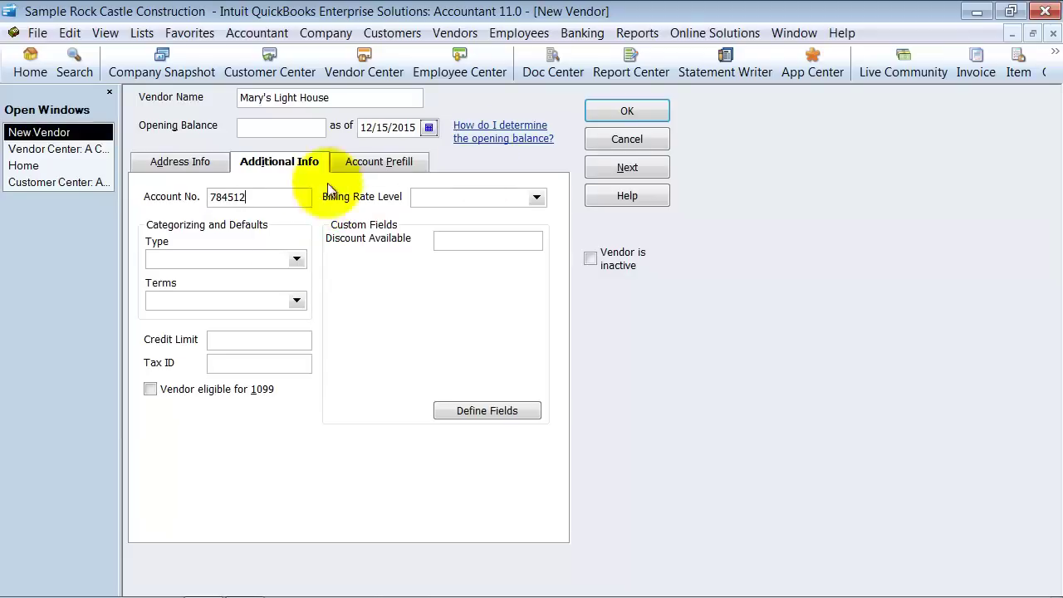
pyautogui.click(233, 267)
pyautogui.click(296, 259)
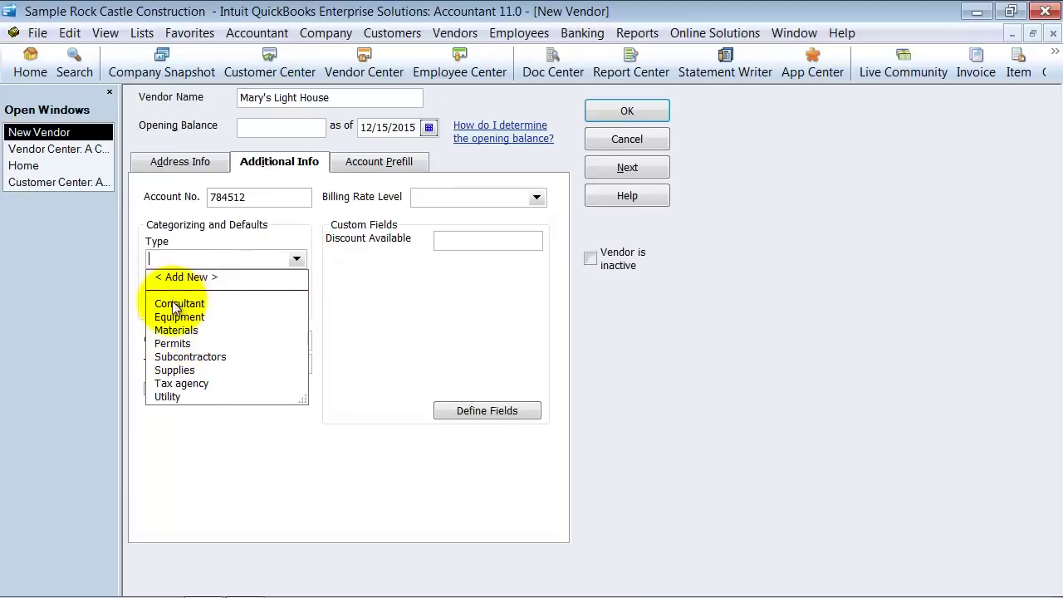
pyautogui.click(175, 331)
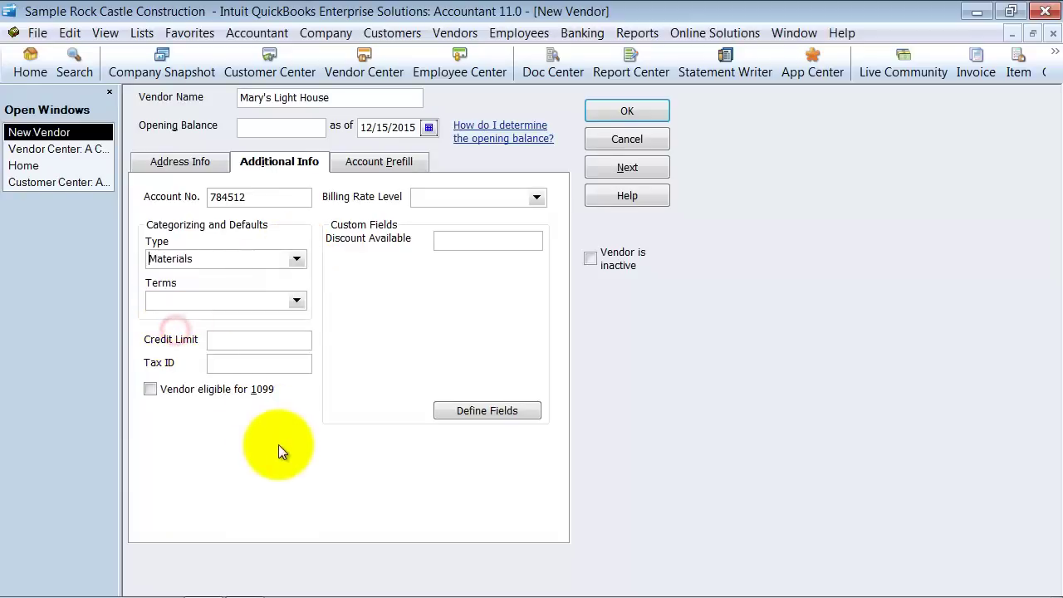
# Step: Set the payment terms to Net 30
pyautogui.click(300, 304)
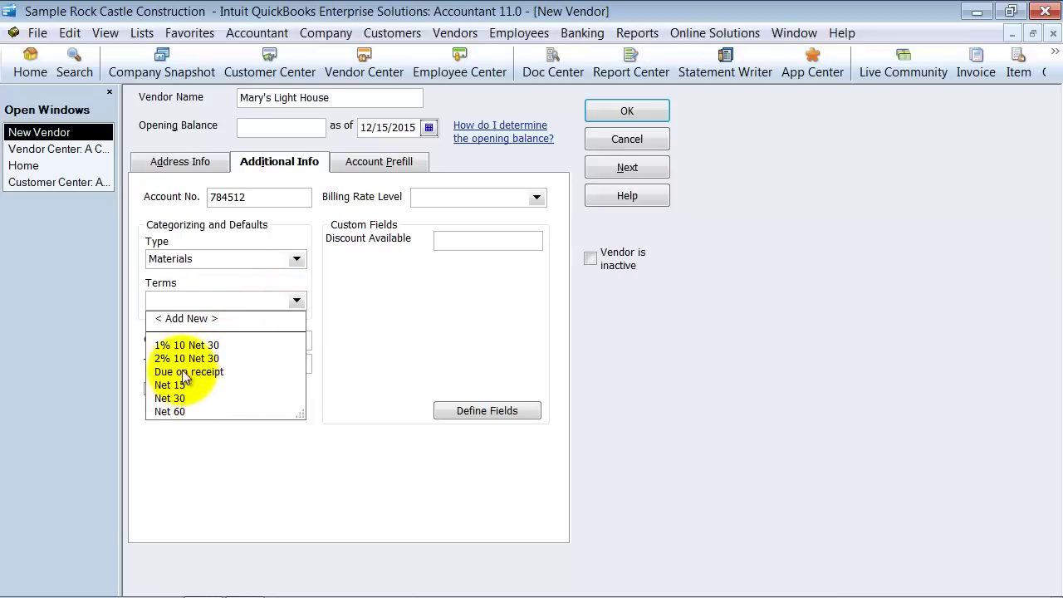
pyautogui.click(168, 398)
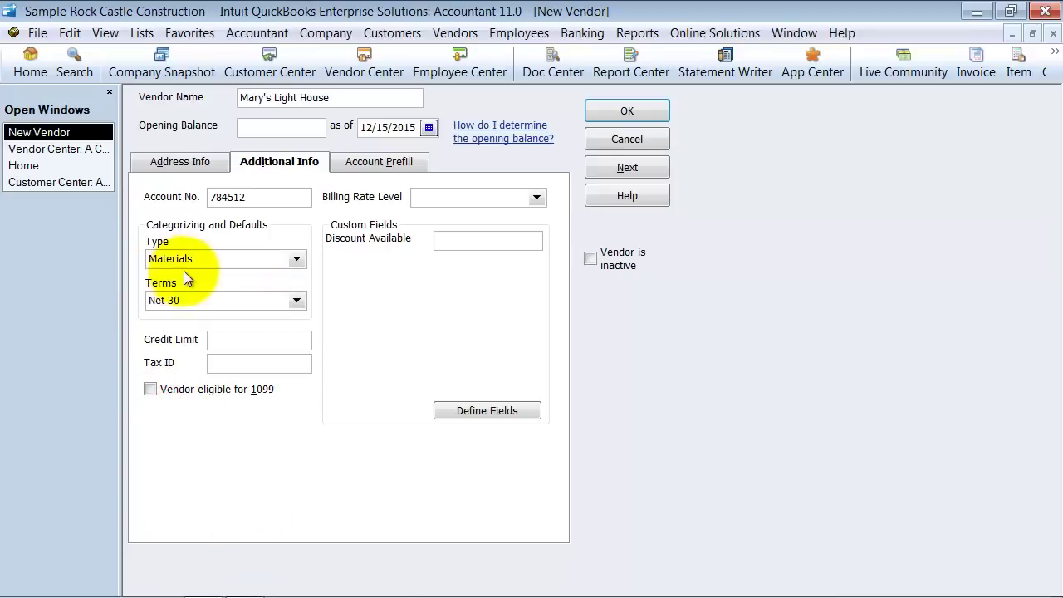
pyautogui.click(191, 302)
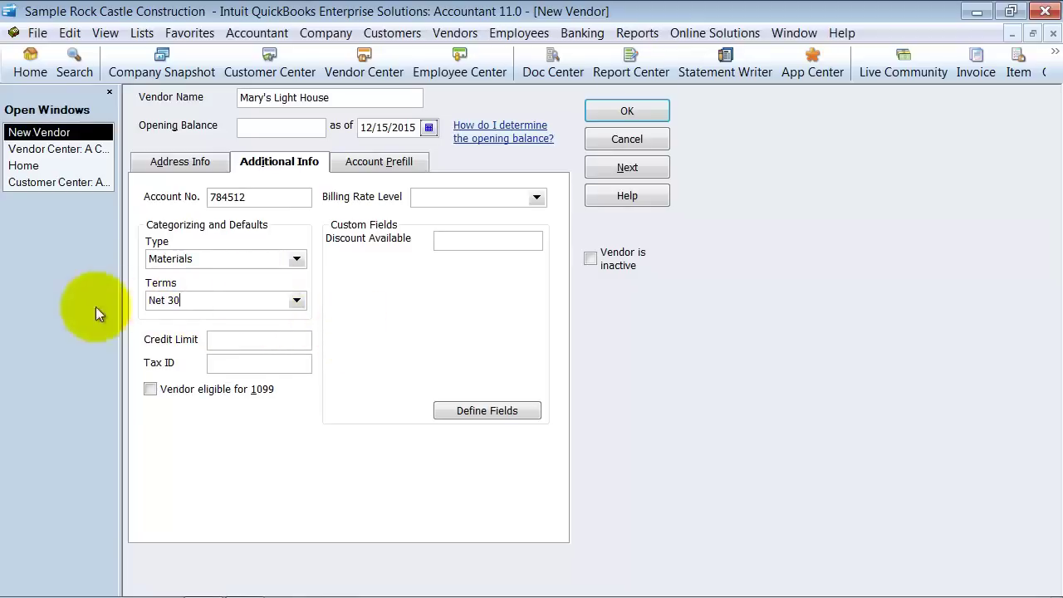
pyautogui.click(296, 301)
pyautogui.click(208, 300)
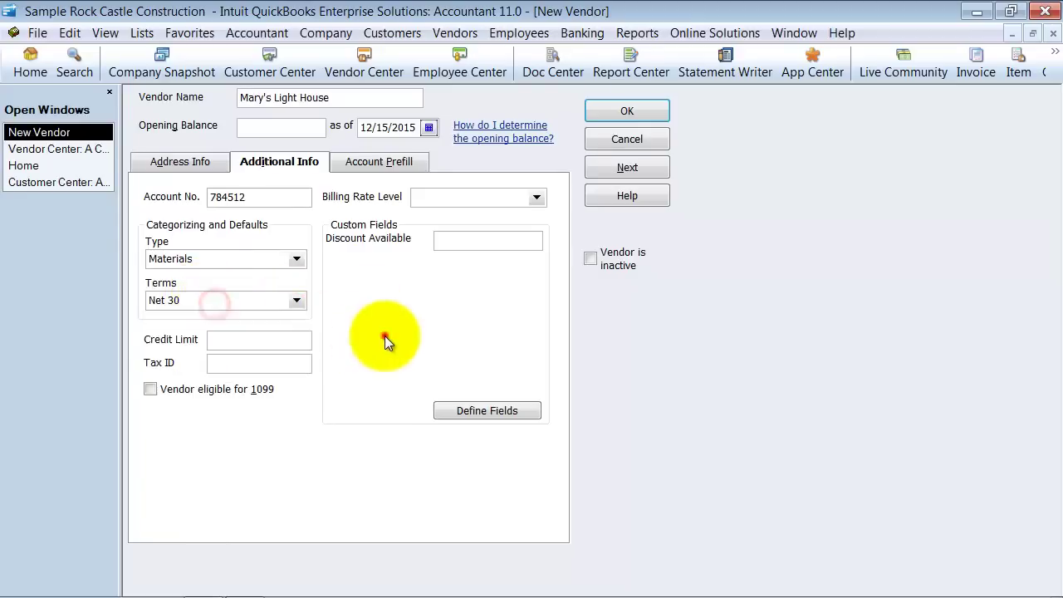
# Step: Enter a 5,000.00 credit limit for the vendor
pyautogui.click(277, 338)
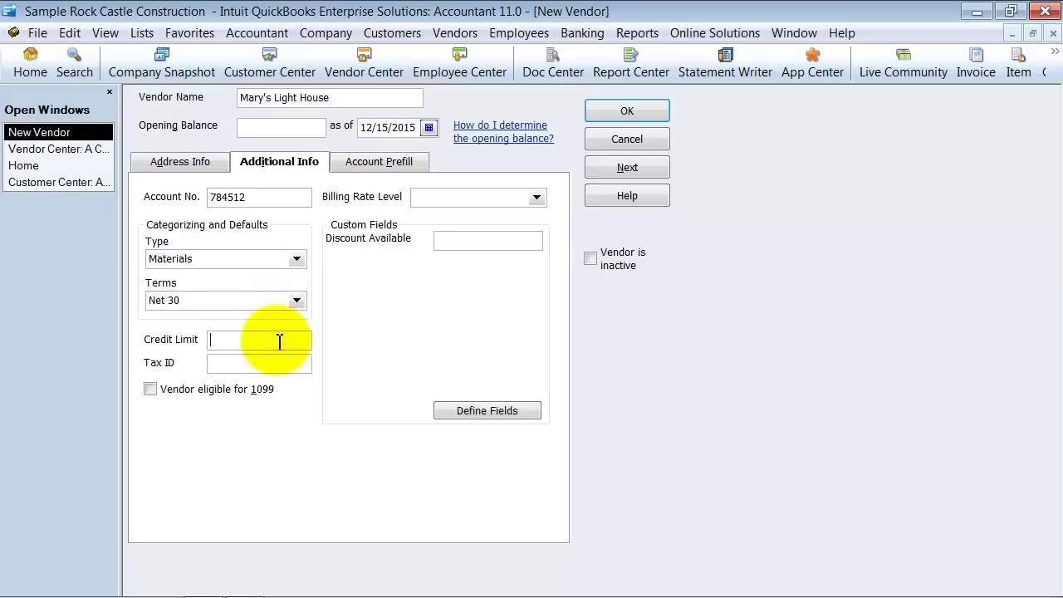
pyautogui.write('5000')
pyautogui.click(283, 371)
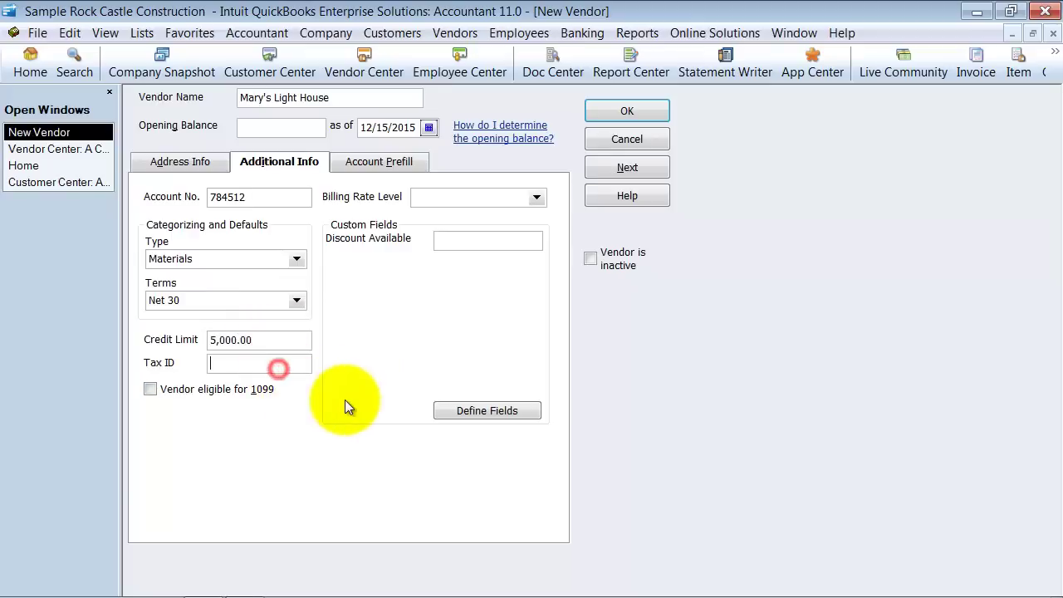
pyautogui.click(330, 97)
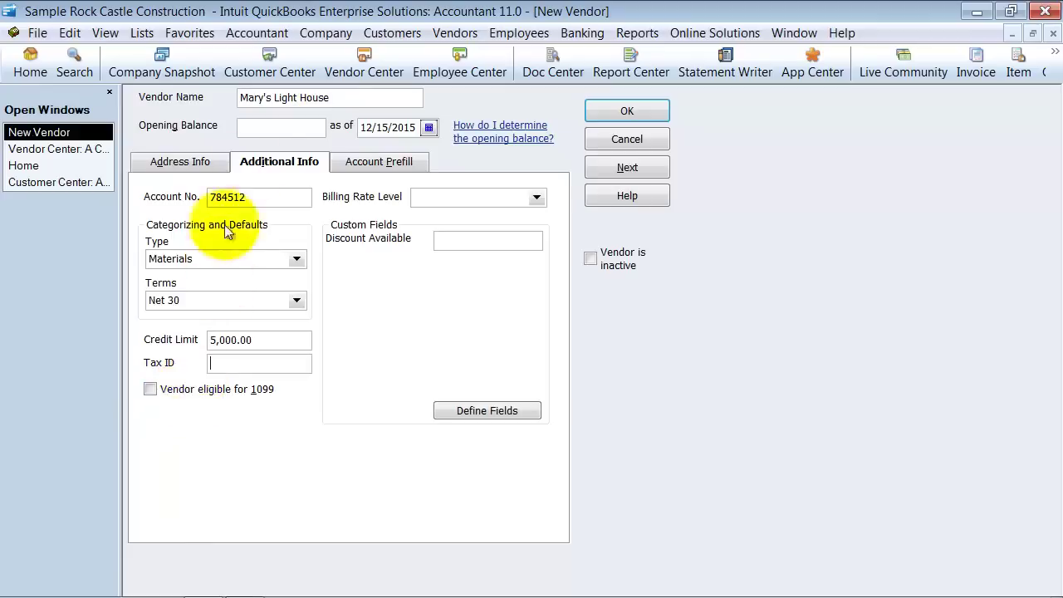
pyautogui.moveTo(332, 97); pyautogui.dragTo(164, 91)
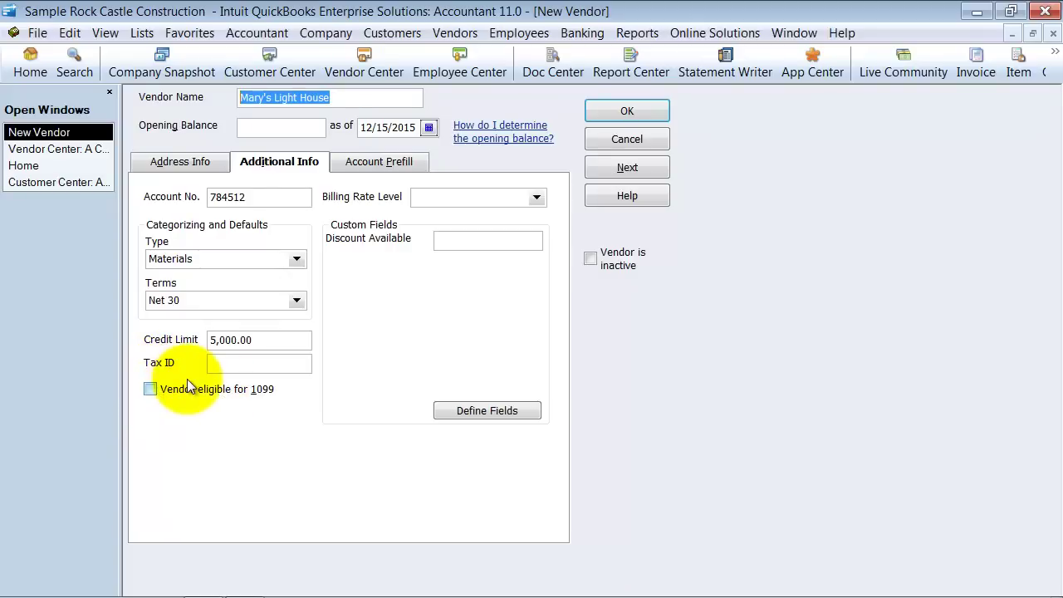
pyautogui.click(224, 363)
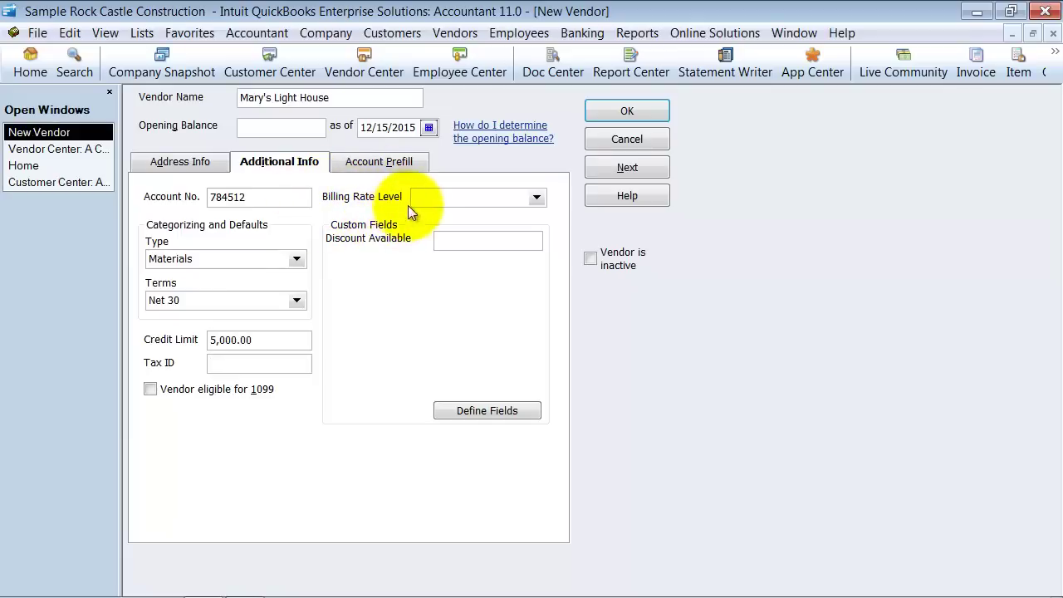
# Step: Leave Billing Rate Level unchanged and show the Account Prefill tab
pyautogui.click(536, 198)
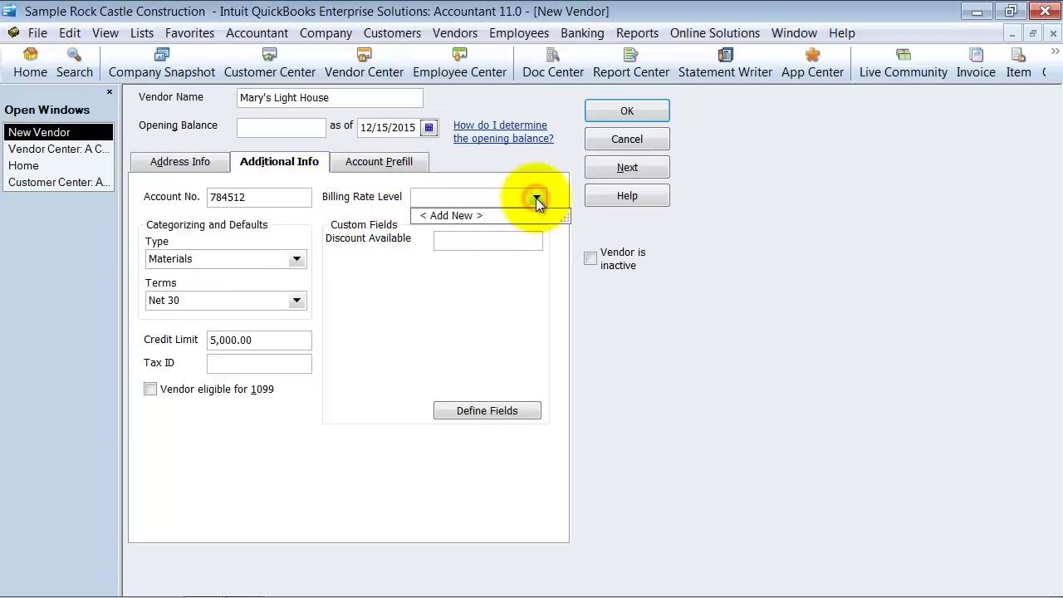
pyautogui.click(535, 198)
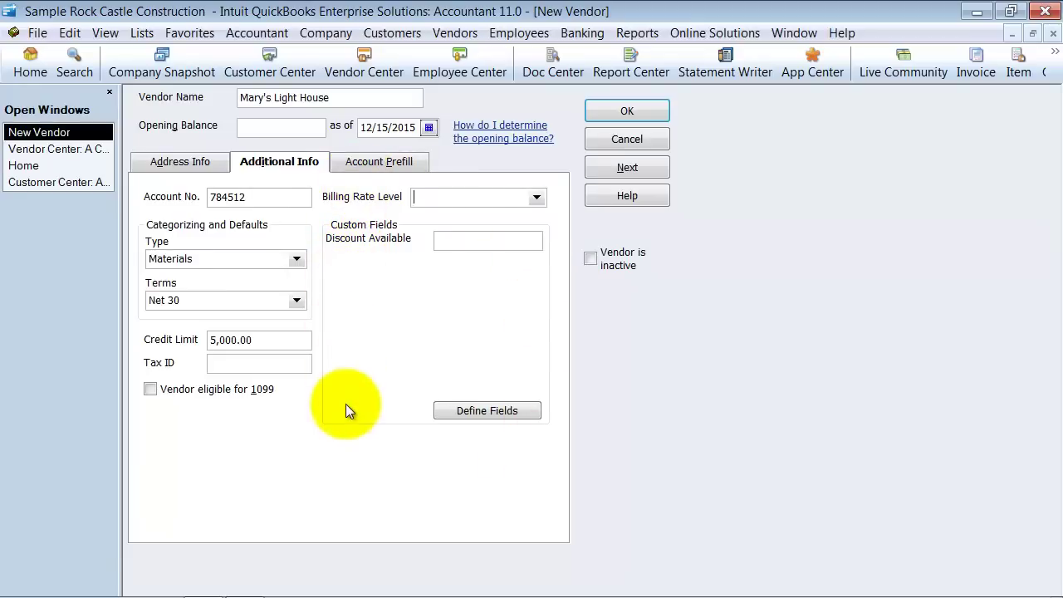
pyautogui.click(365, 164)
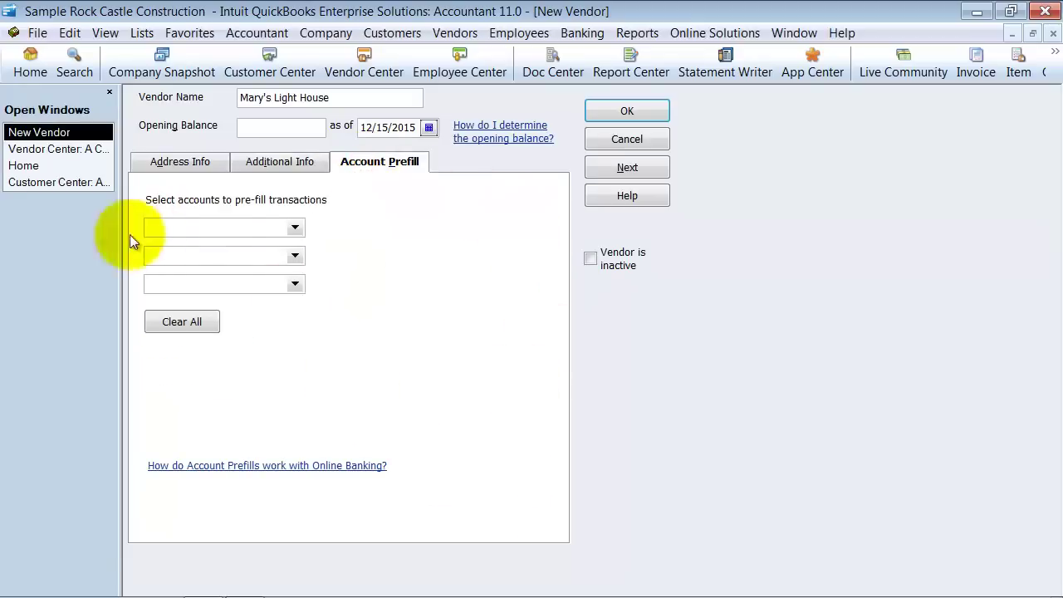
# Step: Browse the first prefill account list without choosing one, then return to Address Info
pyautogui.click(297, 230)
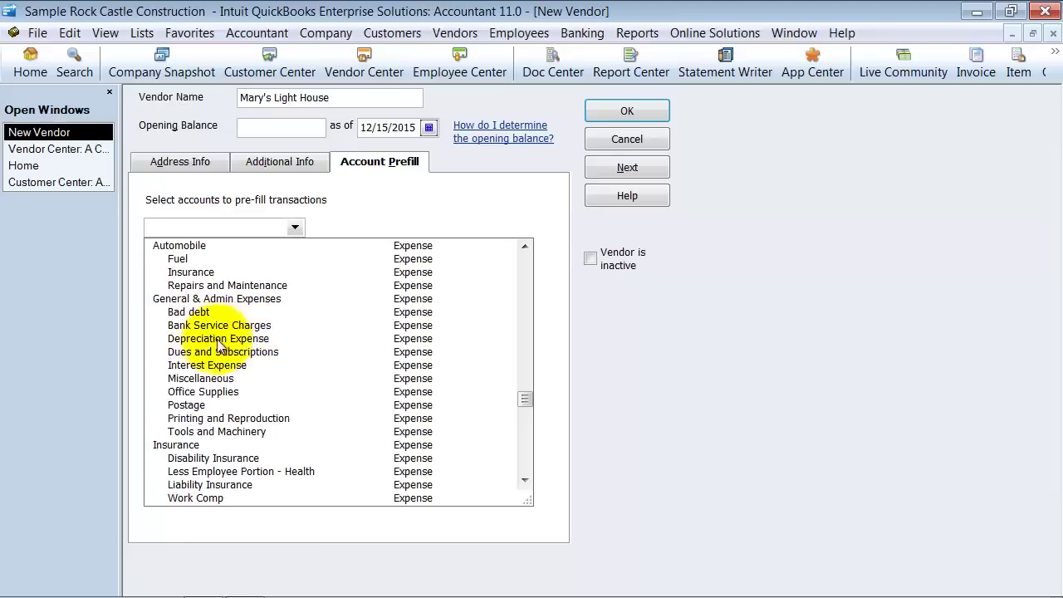
pyautogui.scroll(-3, 228, 371)
pyautogui.scroll(-3, 229, 372)
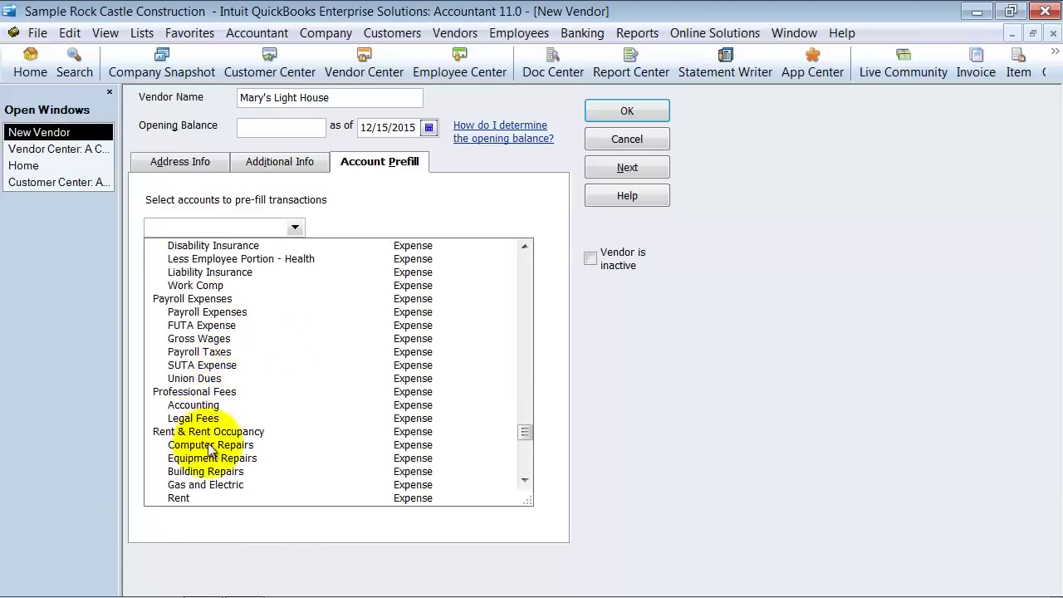
pyautogui.click(393, 195)
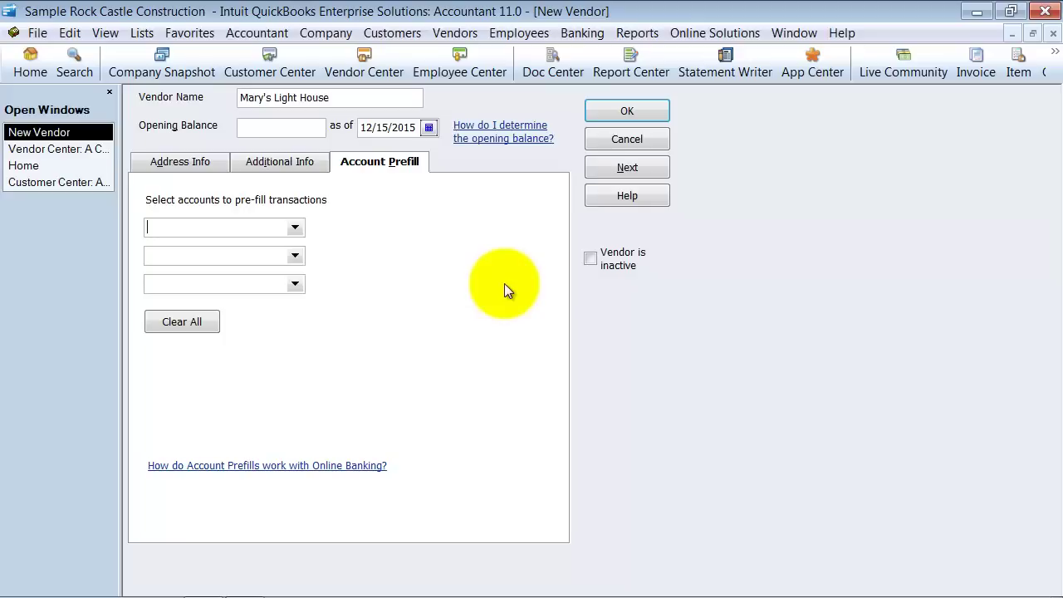
pyautogui.click(198, 165)
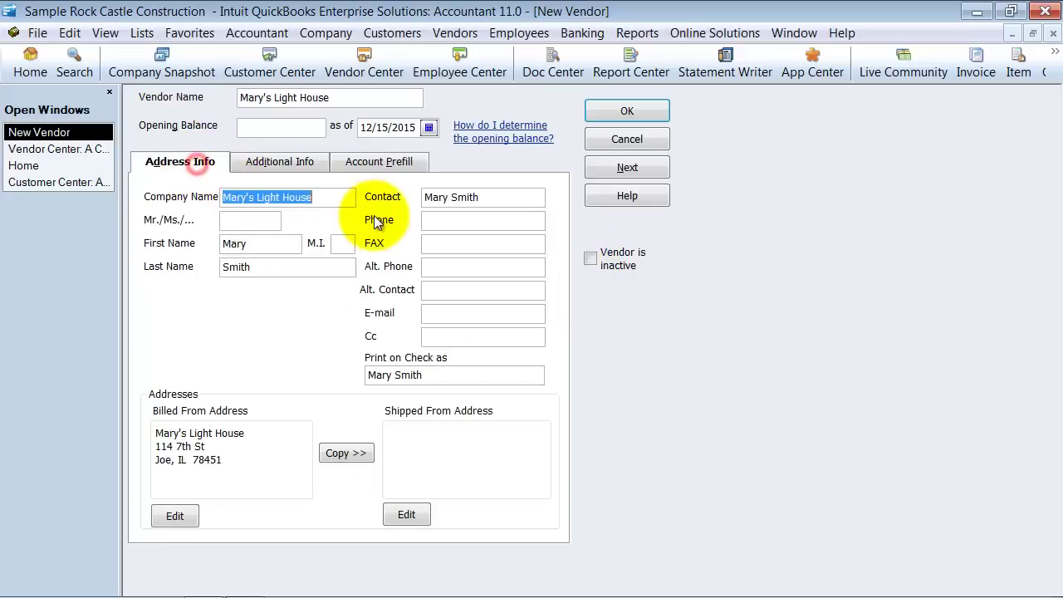